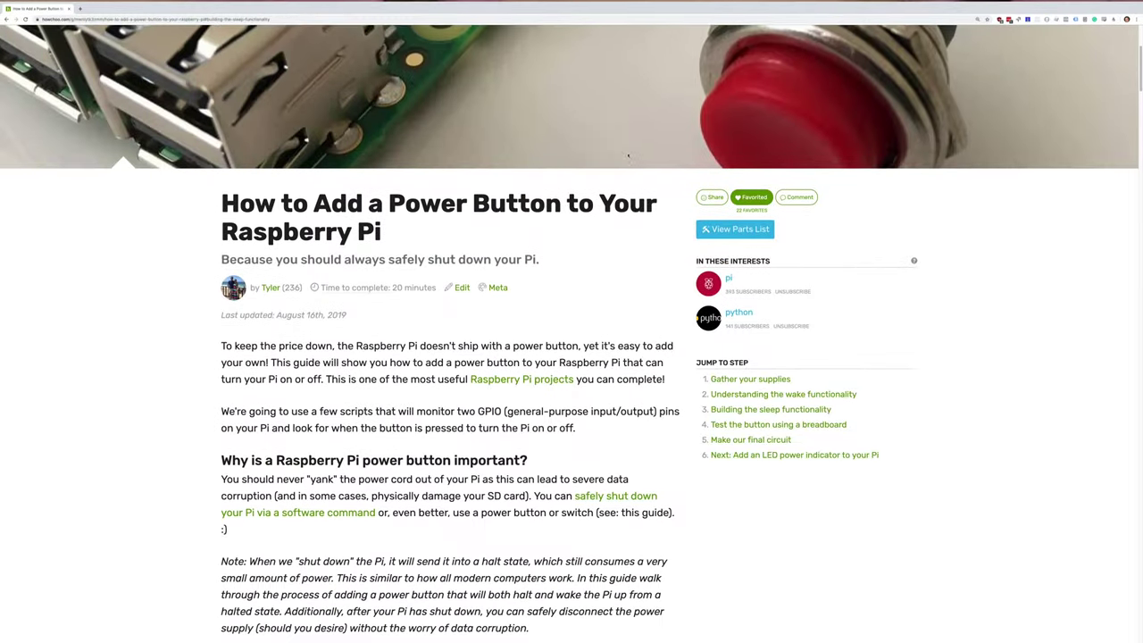
# - Read through the Raspberry Pi power button guide's introduction, Raspberry Pi 4 support notes, parts list and supplies section
pyautogui.scroll(-5, 629, 154)
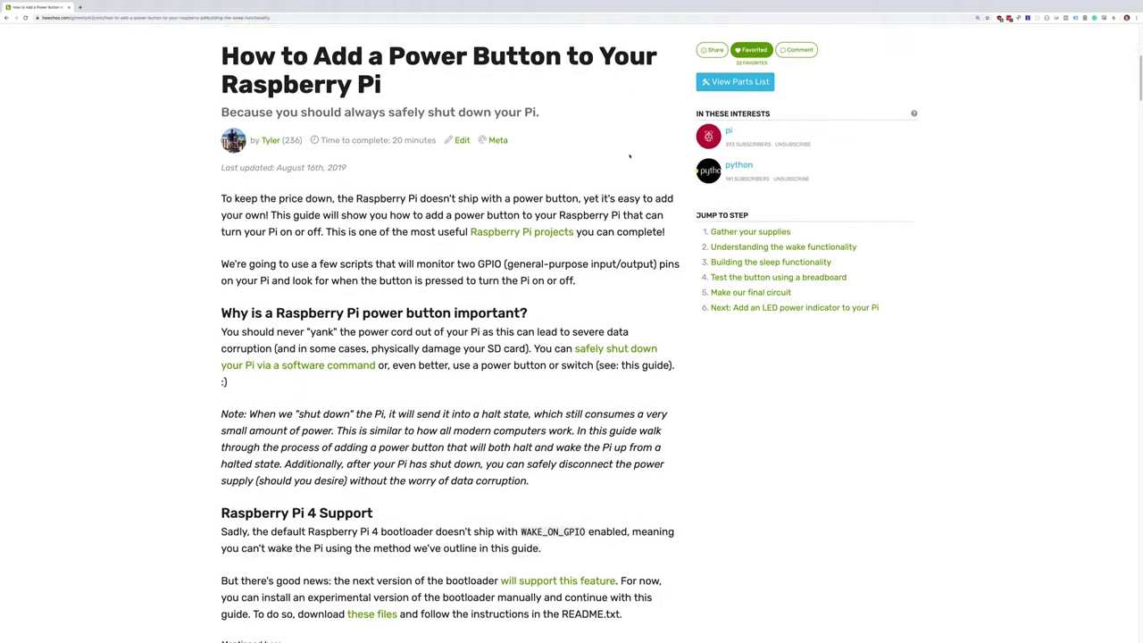
pyautogui.scroll(-3, 629, 154)
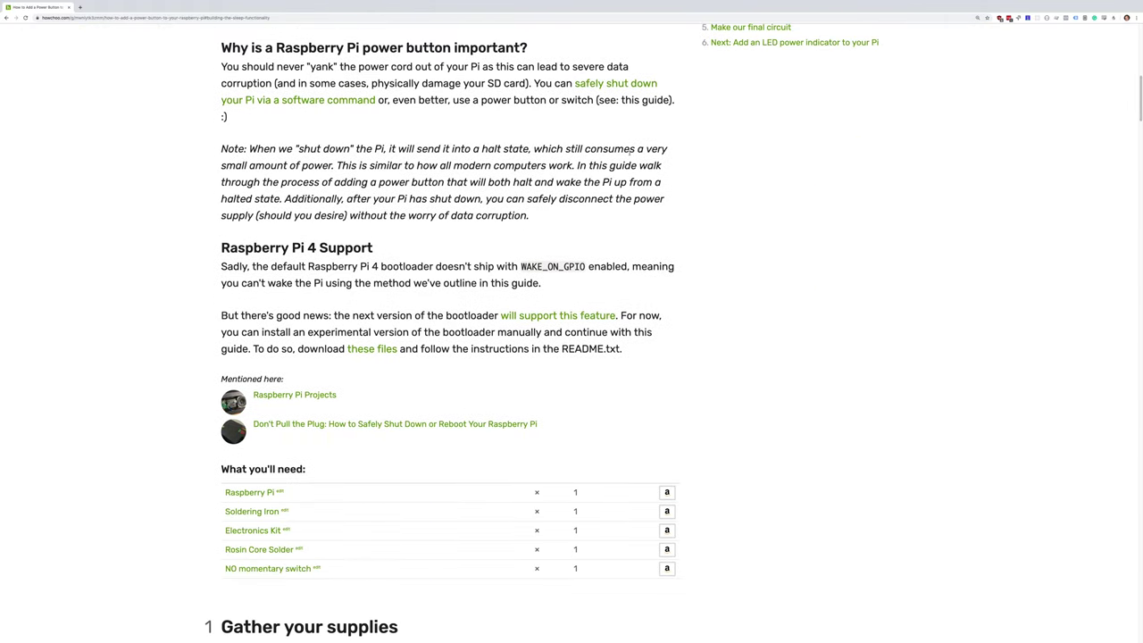
pyautogui.scroll(-5, 630, 156)
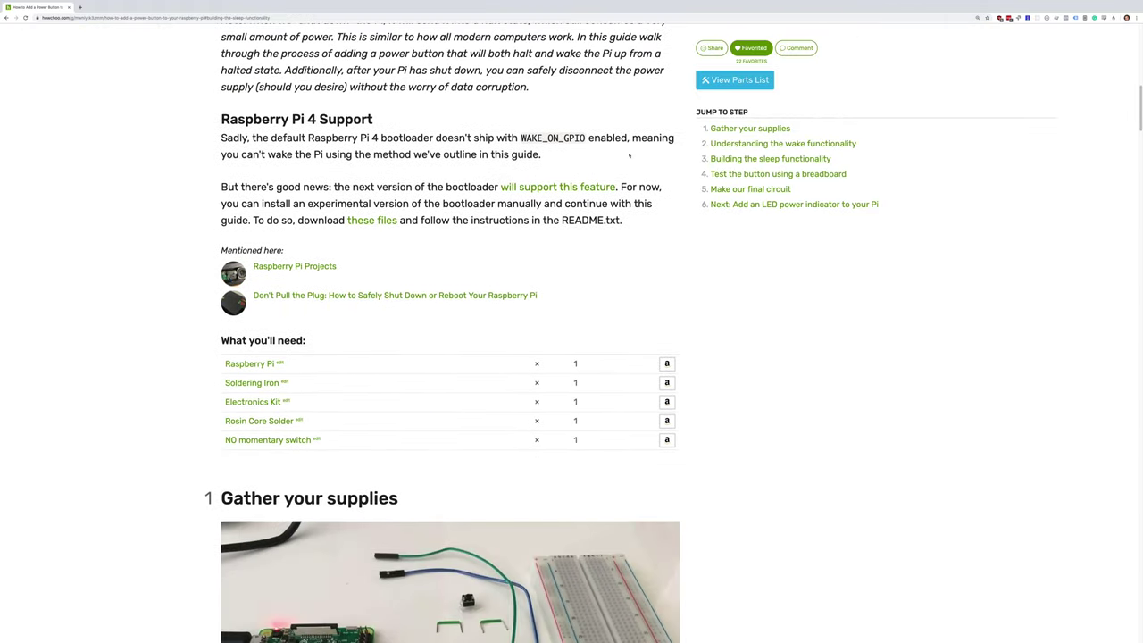
pyautogui.scroll(-5, 629, 154)
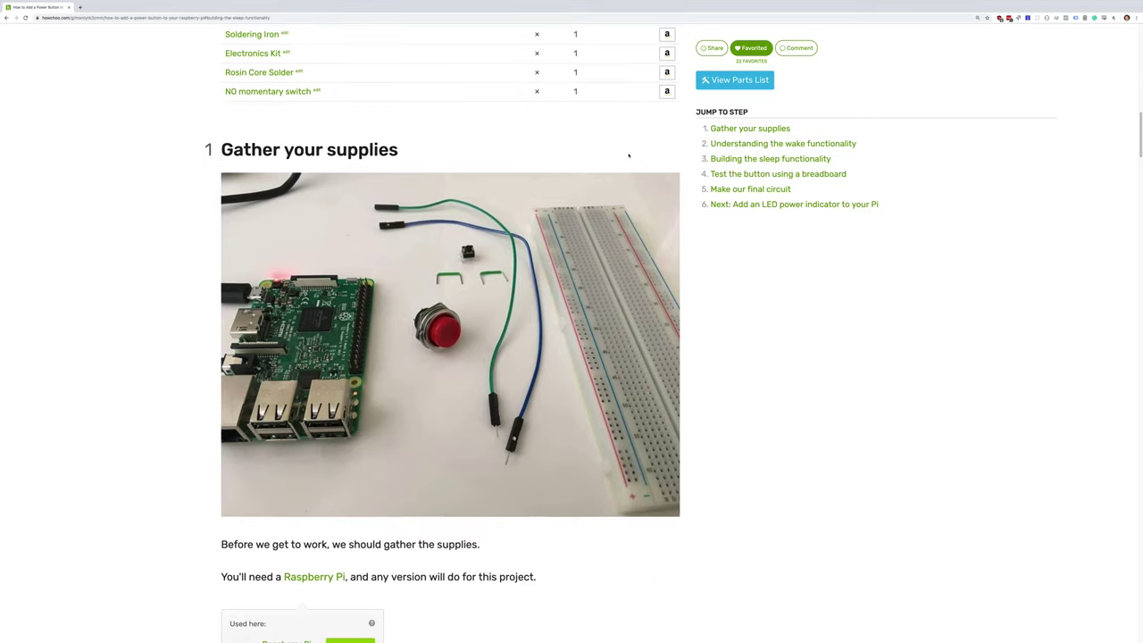
pyautogui.scroll(-4, 450, 319)
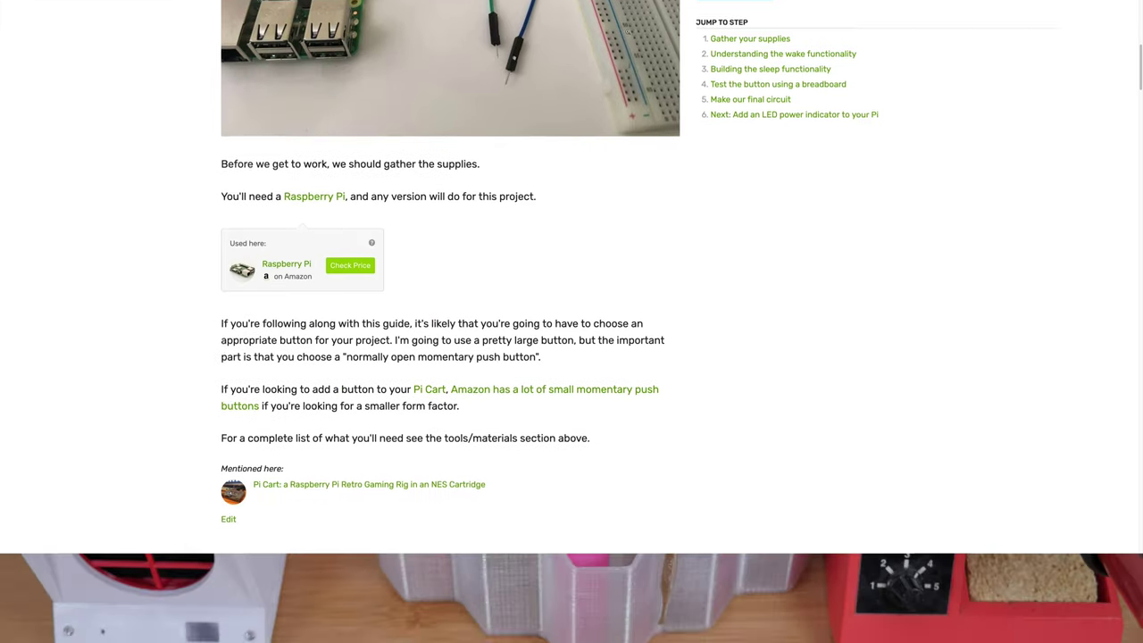
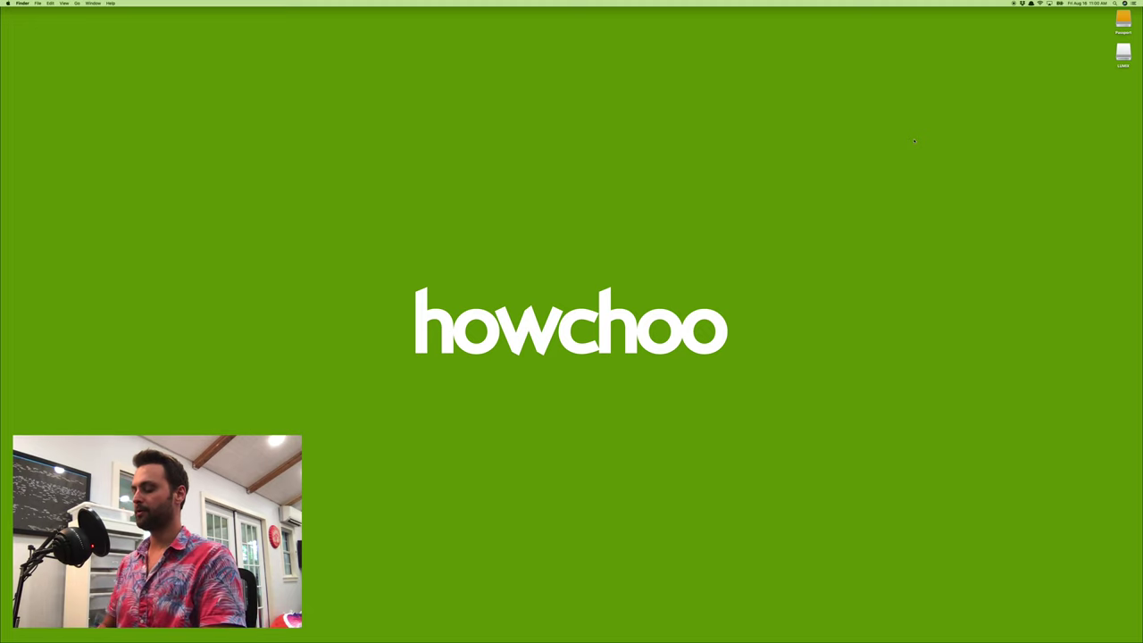
# - Open a Terminal window on the Mac
pyautogui.press('super+space')
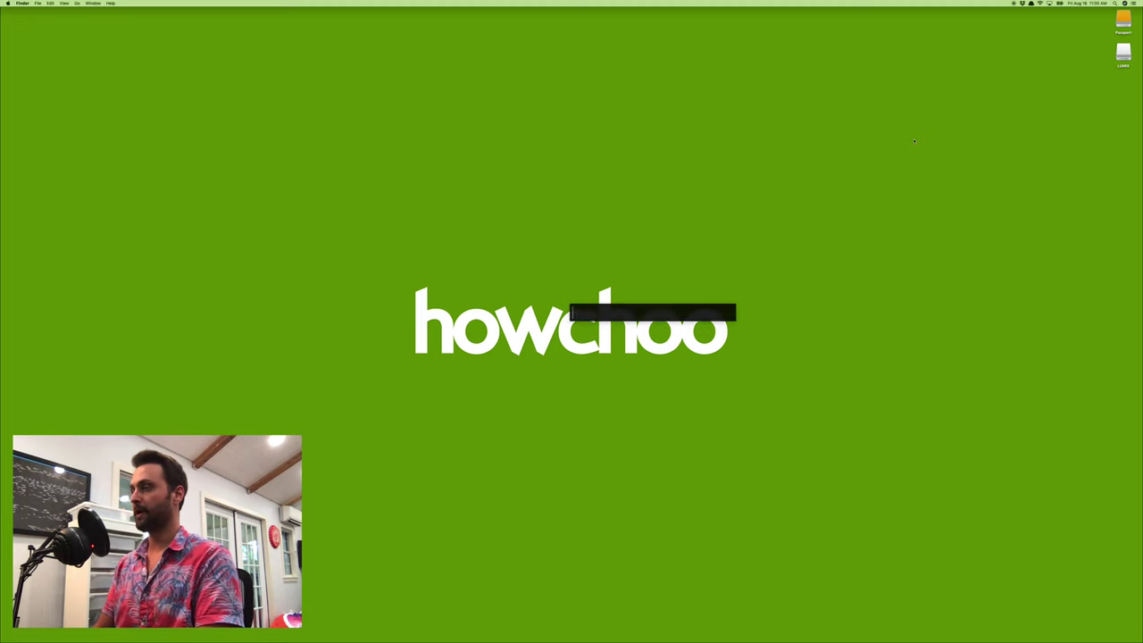
pyautogui.write('termin')
pyautogui.press('Return')
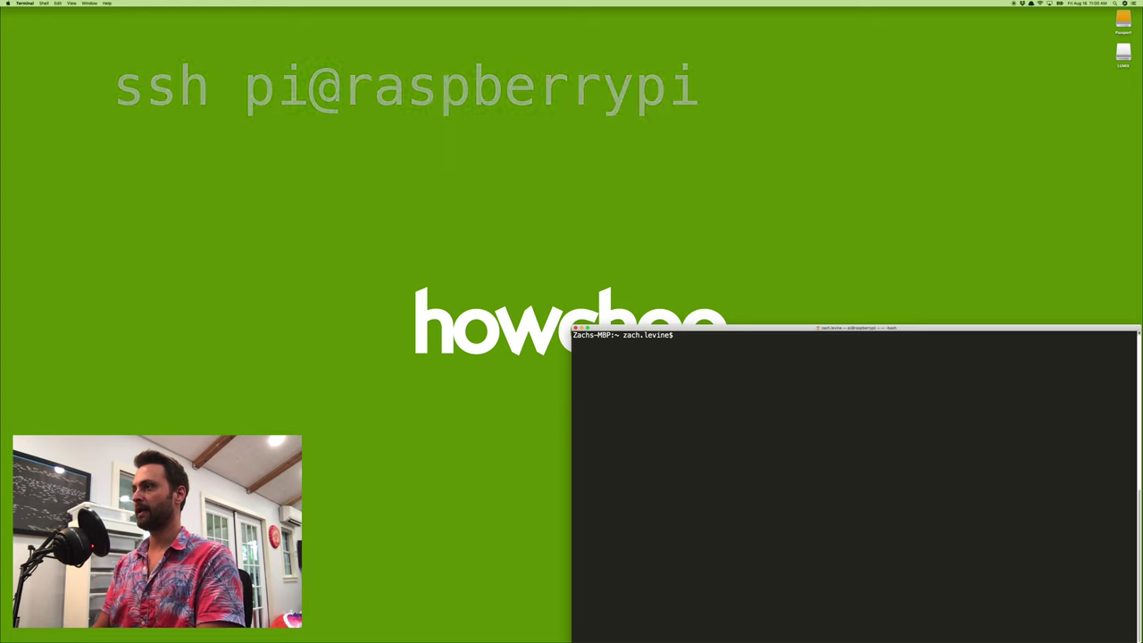
# - Connect over SSH to pi@raspberrypi and log in with the account password
pyautogui.write('ssh pi@ra')
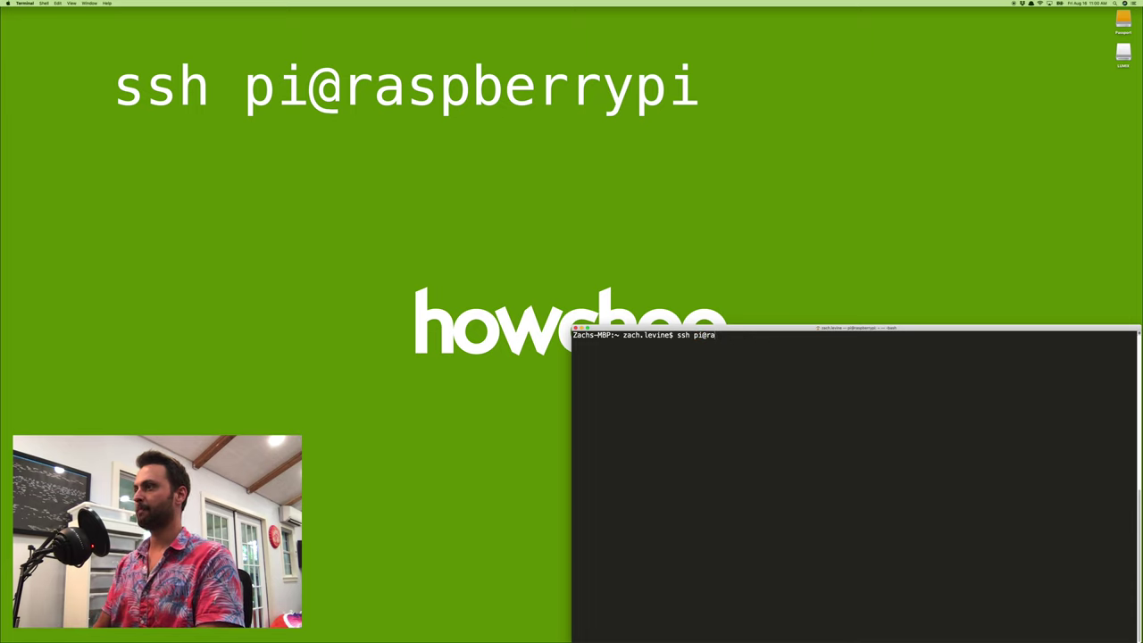
pyautogui.press('BackSpace')
pyautogui.write('etro')
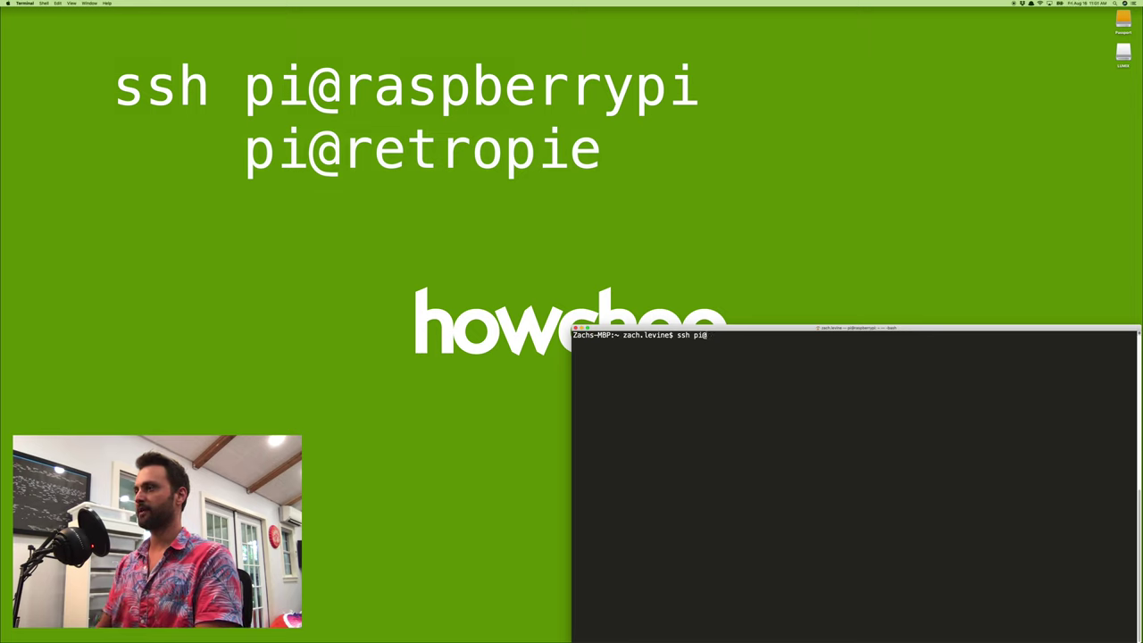
pyautogui.write('192.X.X.X')
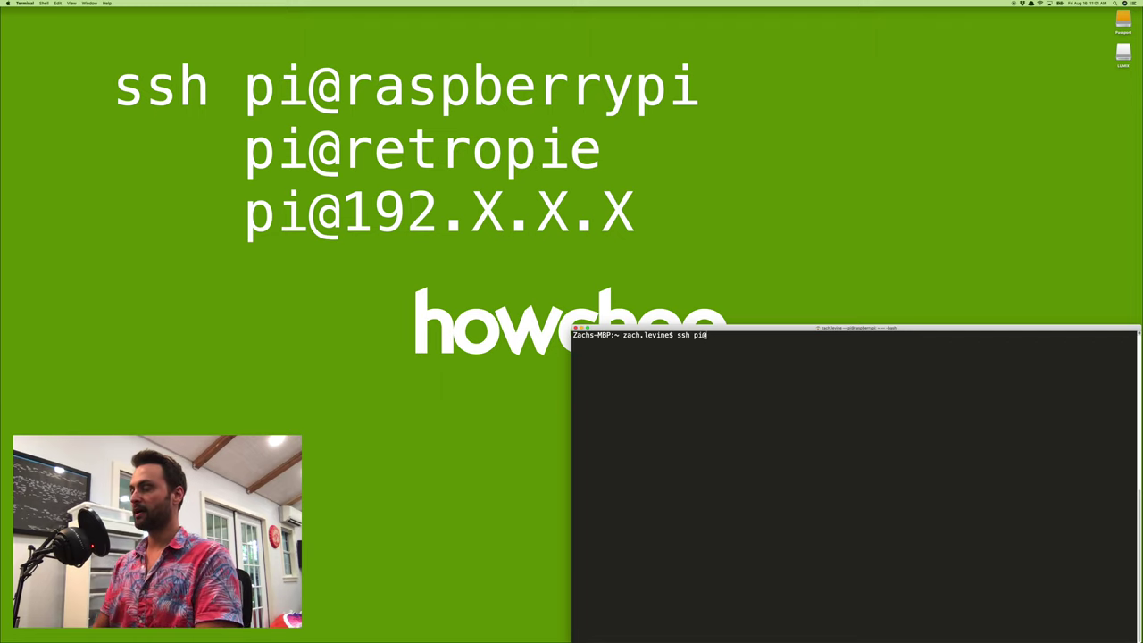
pyautogui.write('spberrypi')
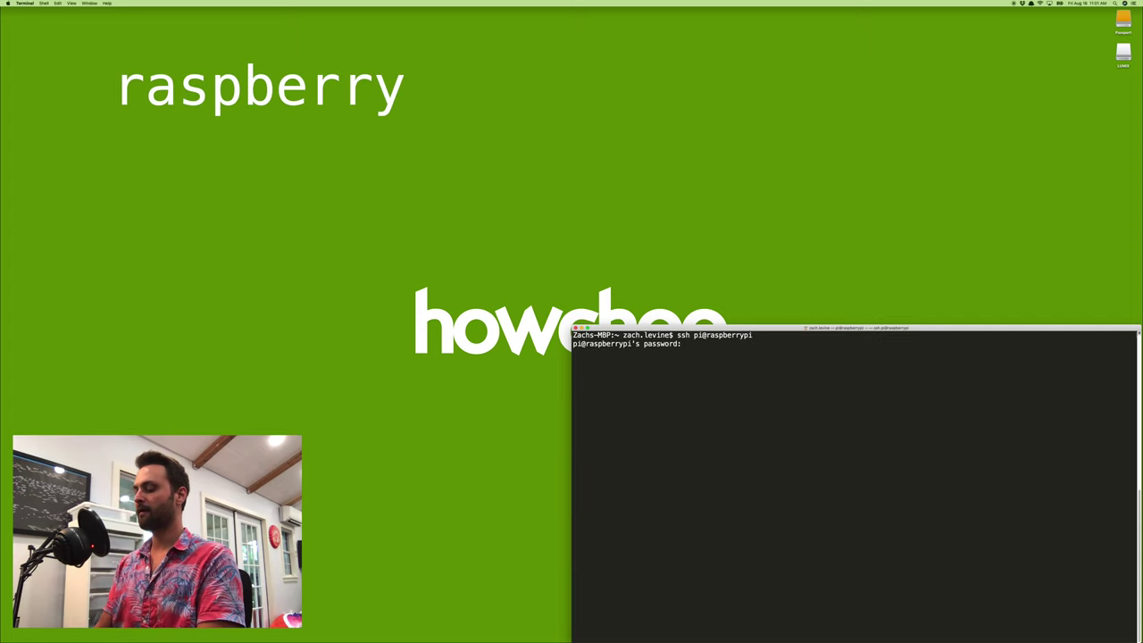
pyautogui.press('Return')
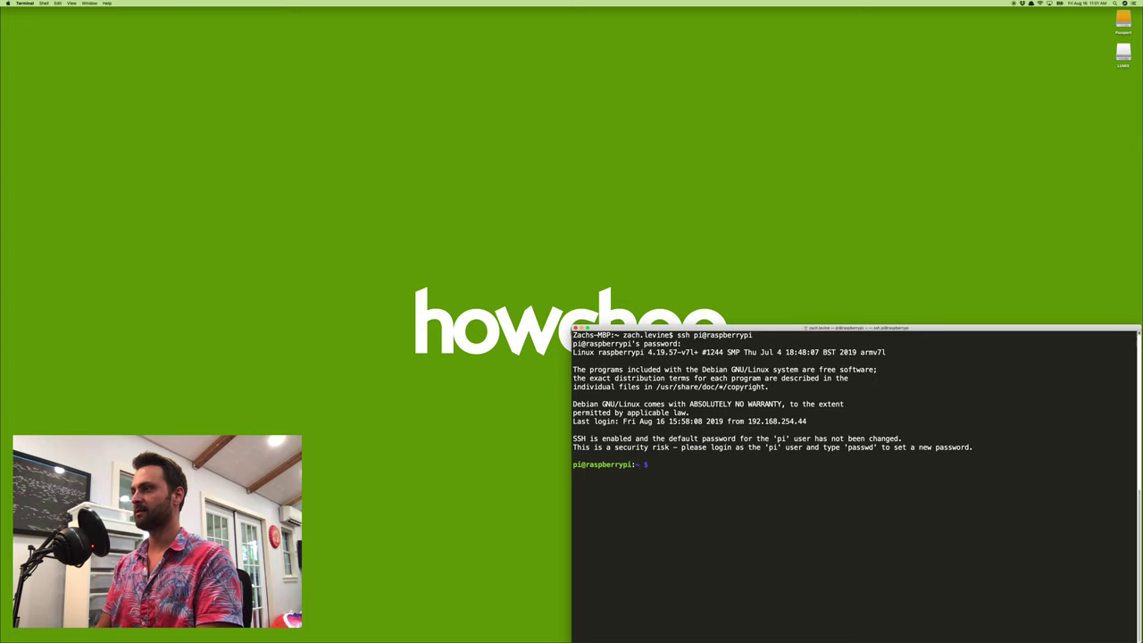
# - Change the pi user's password with passwd, entering the current and new passwords, and clear the terminal
pyautogui.write('passwd')
pyautogui.press('Return')
pyautogui.press('super+l')
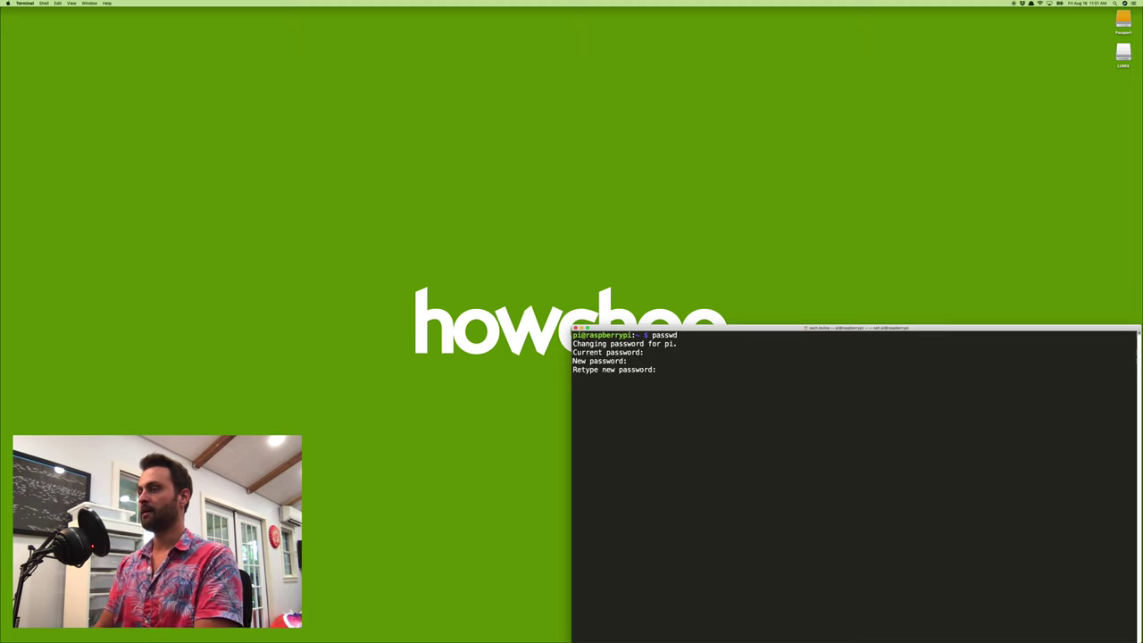
pyautogui.press('Return')
pyautogui.hotkey('ctrl', 'l')
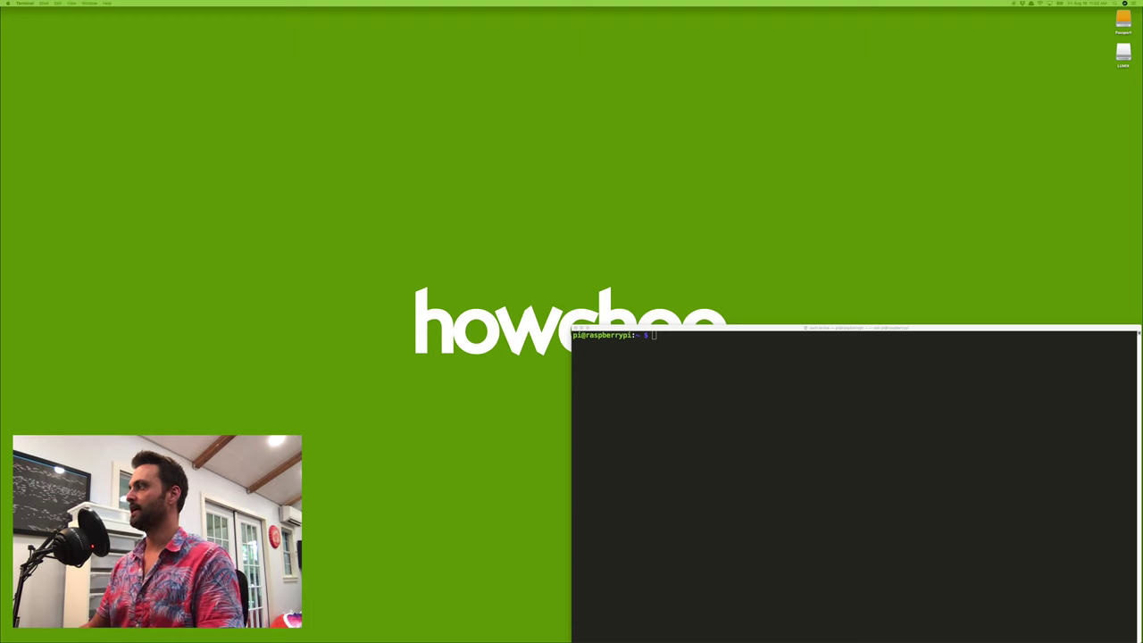
pyautogui.click(871, 419)
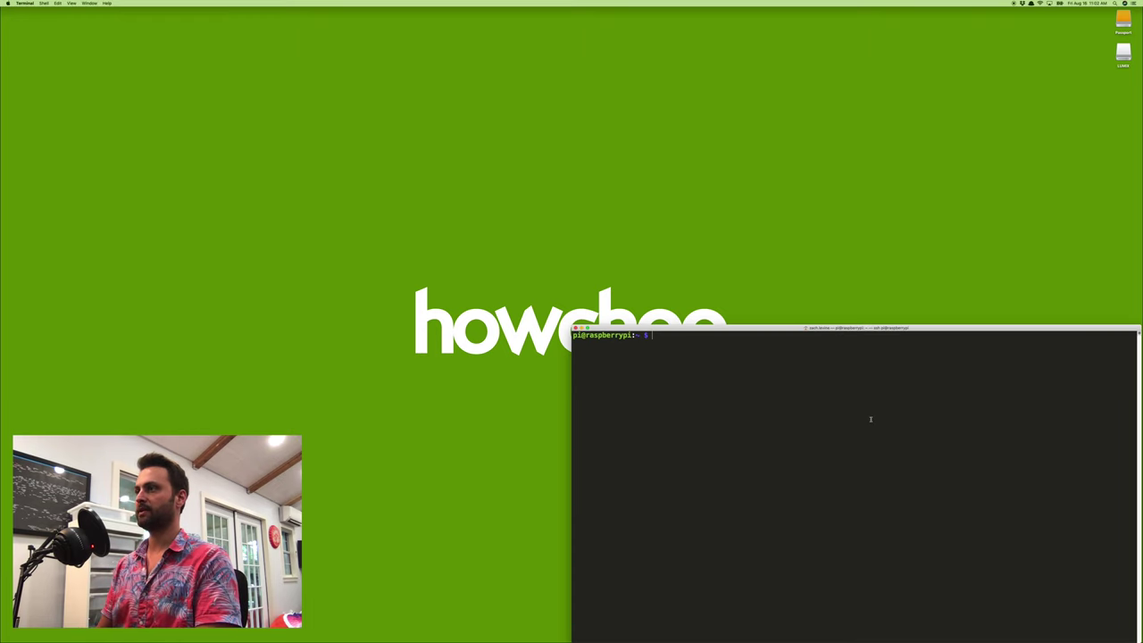
pyautogui.write('git clone https://github.com/Howchoo/pi-power-button.git')
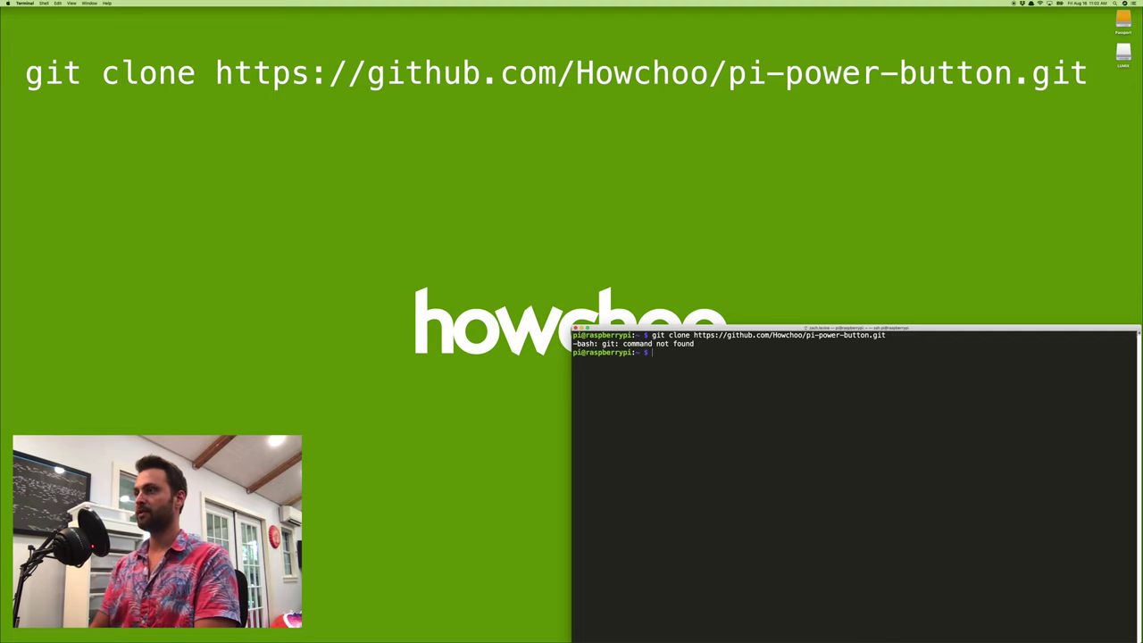
# - Install git on the Pi with sudo apt-get install git, accept the installation, and clear the terminal
pyautogui.write('sudo apt-get install git')
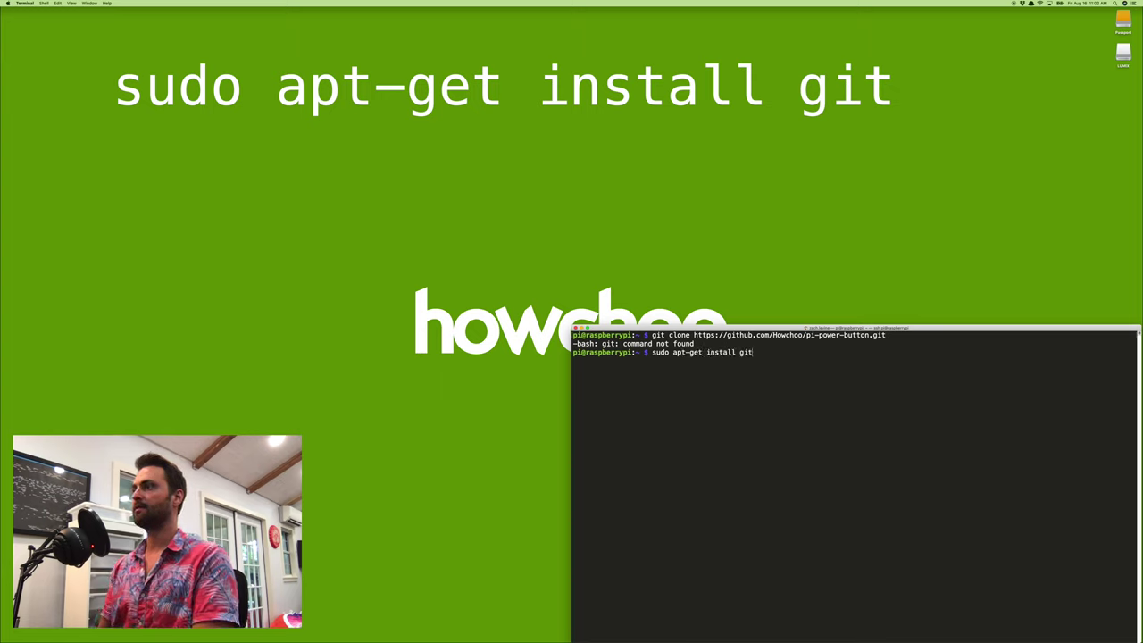
pyautogui.press('Return')
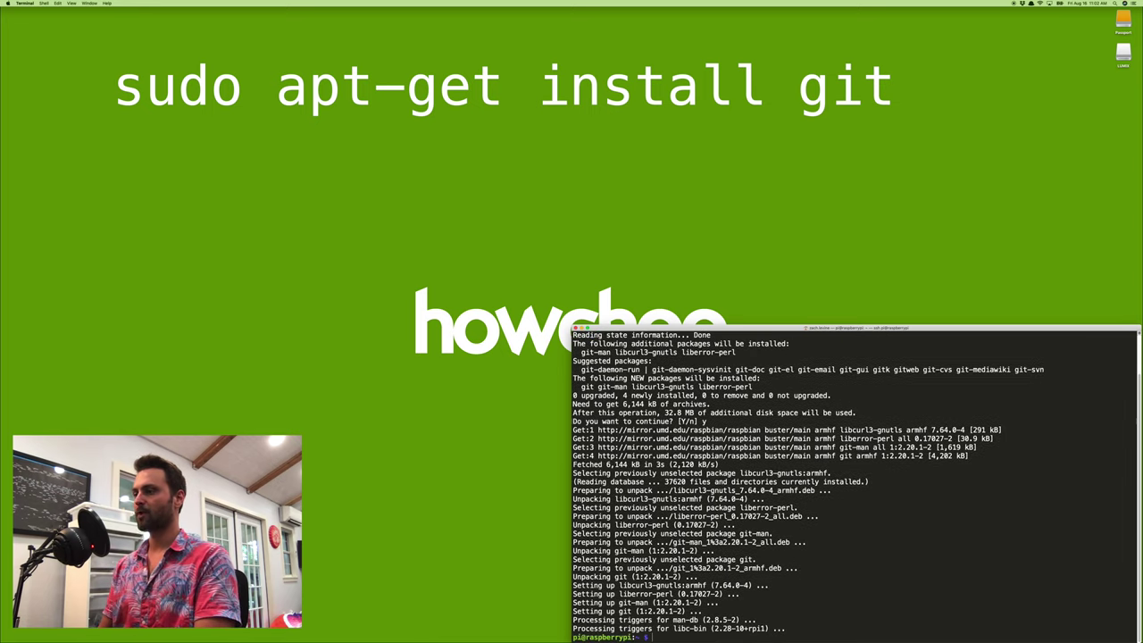
pyautogui.hotkey('ctrl', 'l')
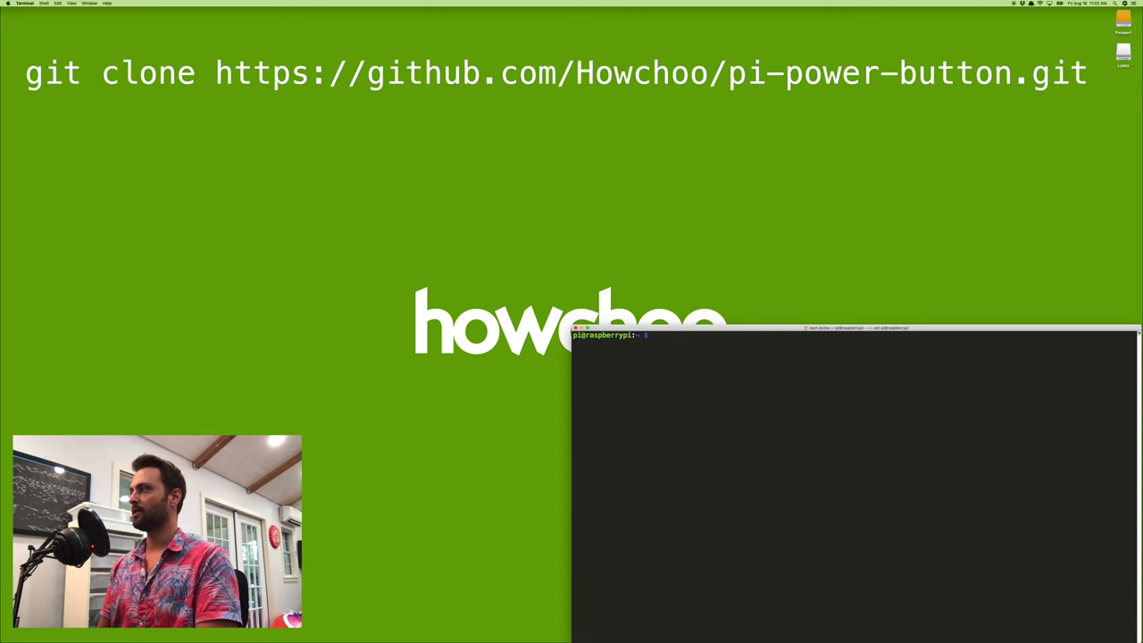
pyautogui.write('git clone https://github.com/Howchoo/pi-power-button.git')
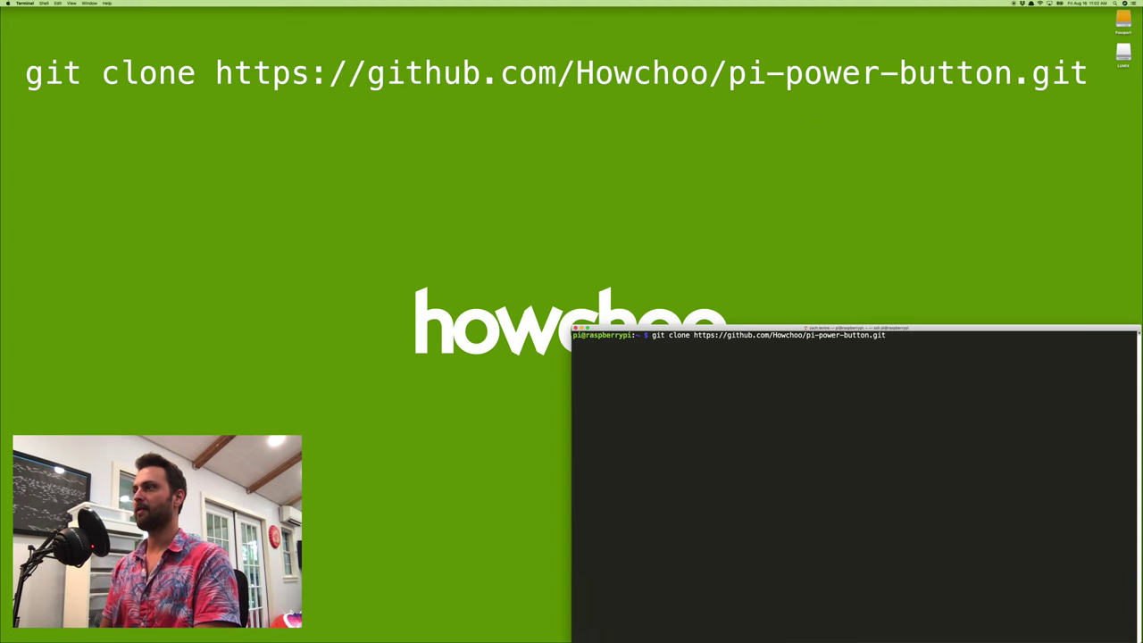
pyautogui.press('Return')
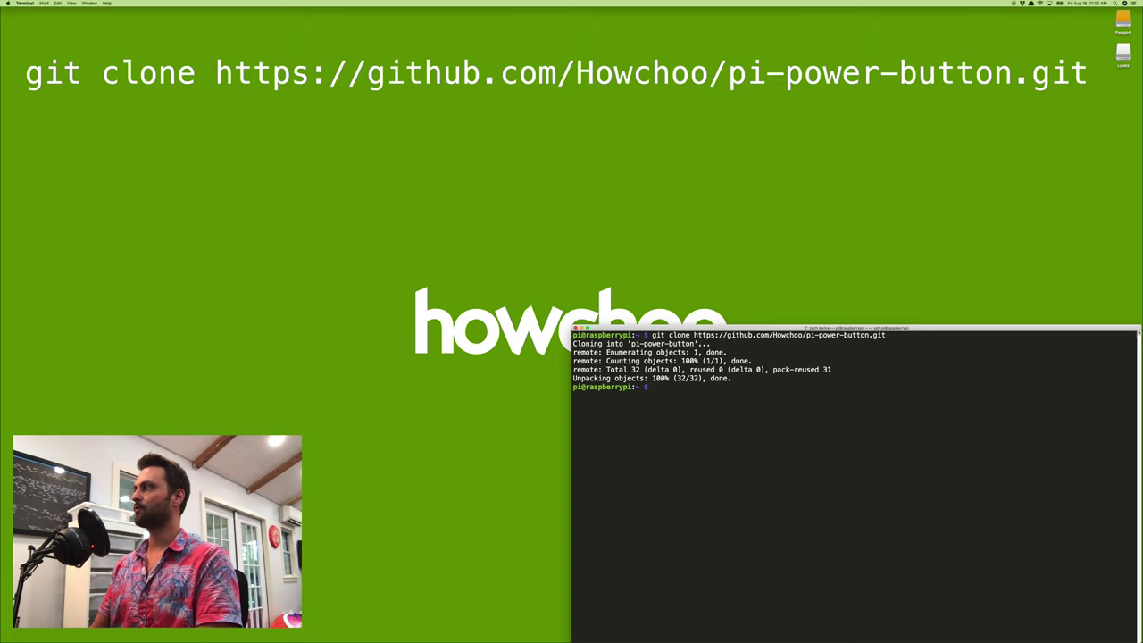
pyautogui.click(868, 402)
pyautogui.write('./pi-power-button/script/install')
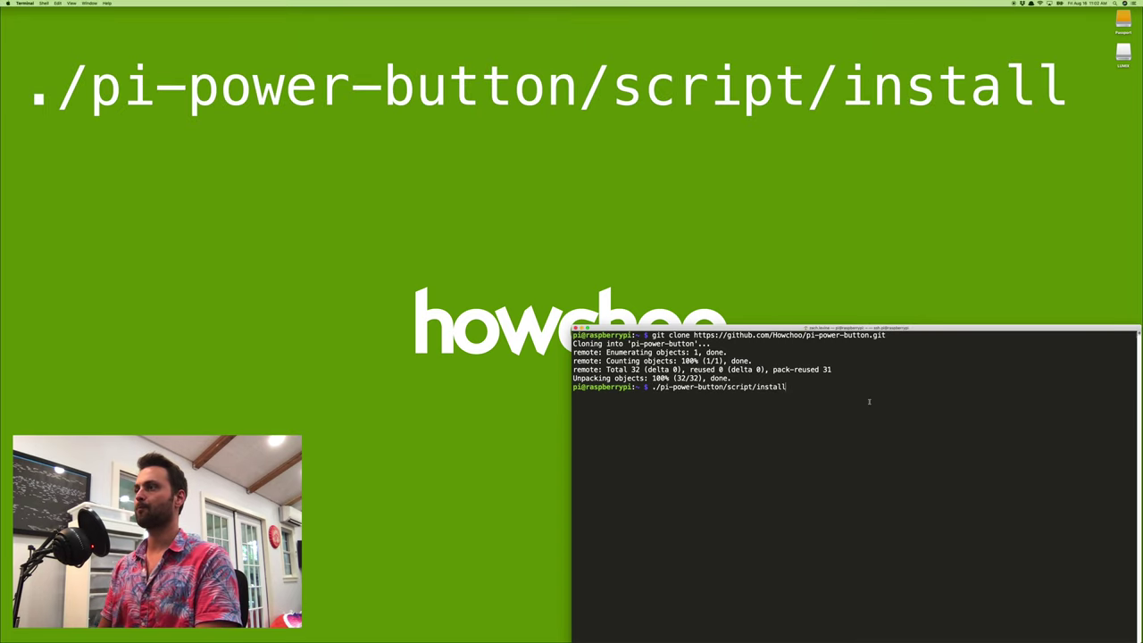
pyautogui.press('Return')
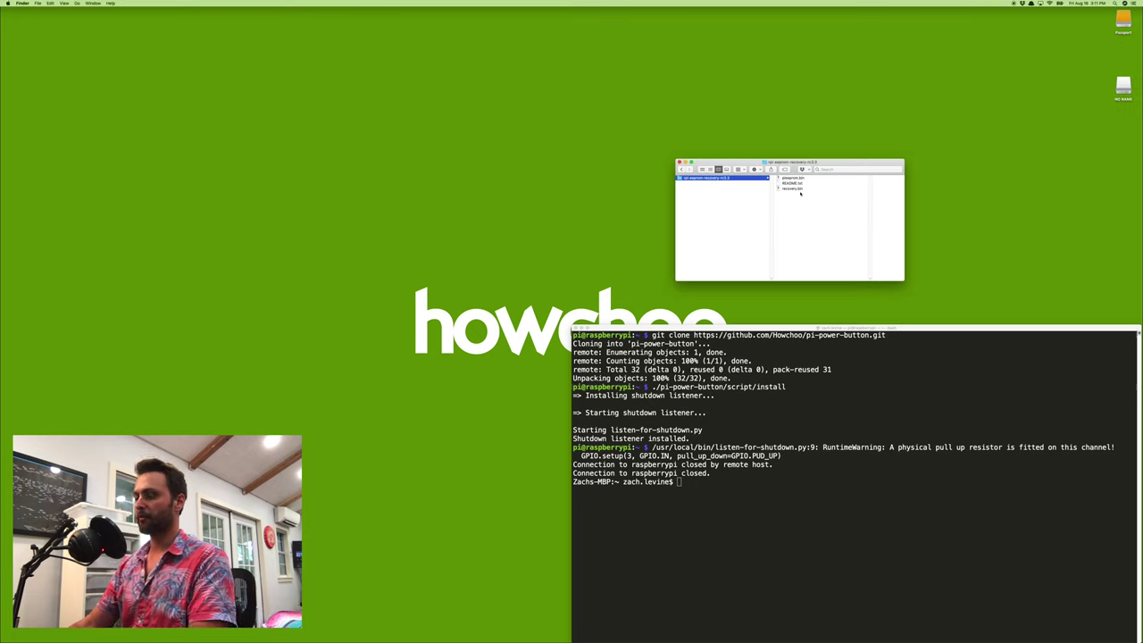
# - Open README.txt from the EEPROM recovery folder in Sublime Text and move its window clear of the other windows
pyautogui.click(804, 185)
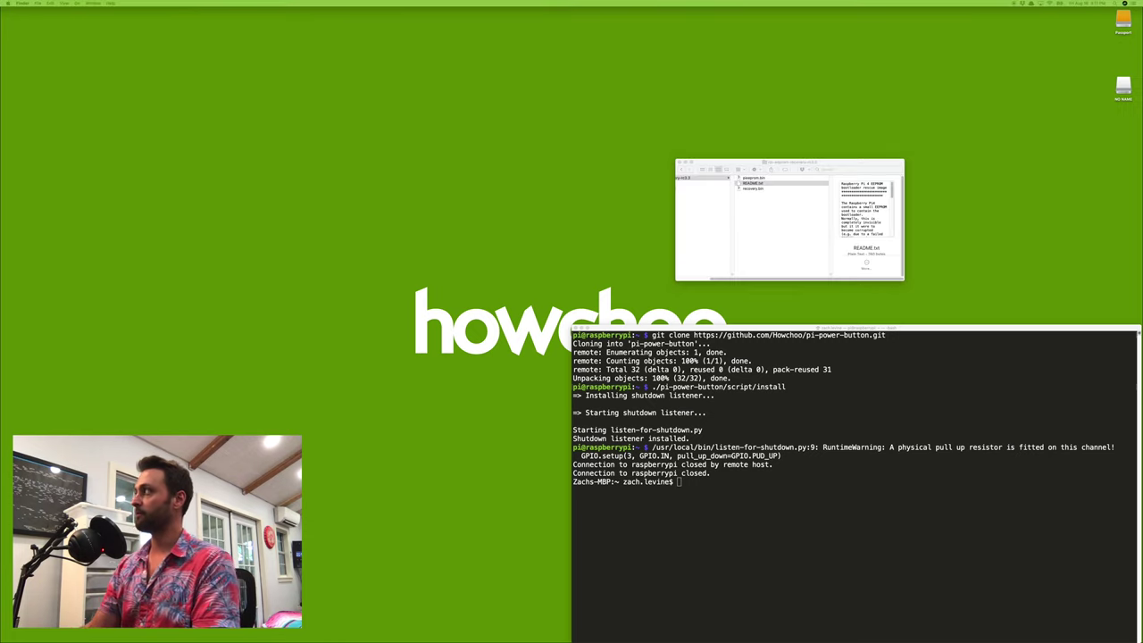
pyautogui.press('super+o')
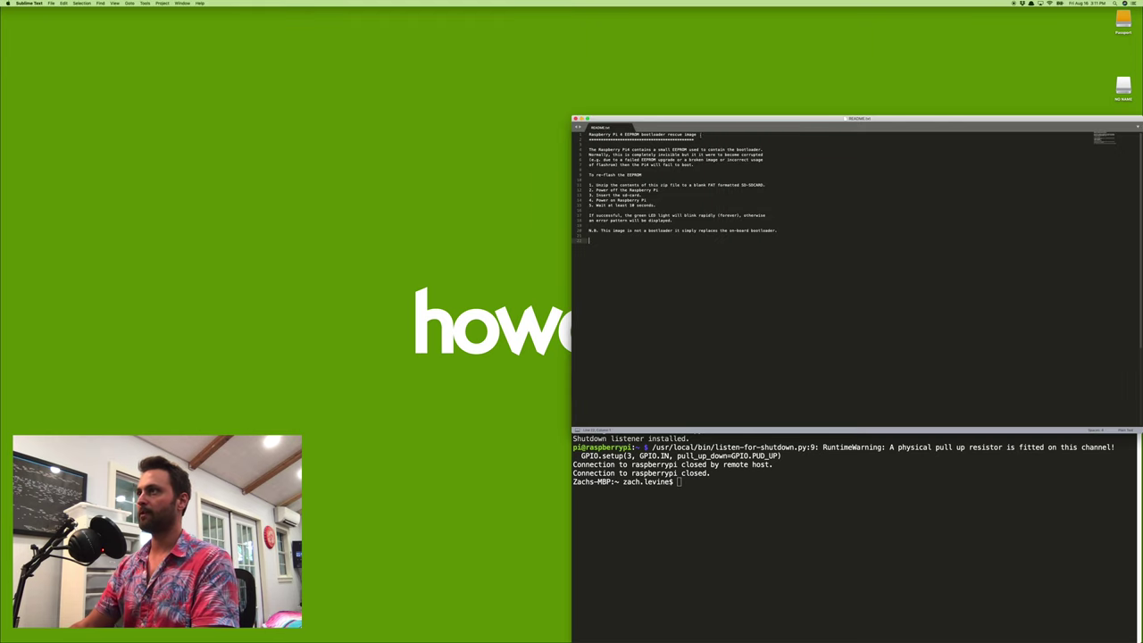
pyautogui.moveTo(715, 122); pyautogui.dragTo(182, 45)
# - Copy all the EEPROM recovery files to the NO NAME card and eject the card
pyautogui.click(758, 228)
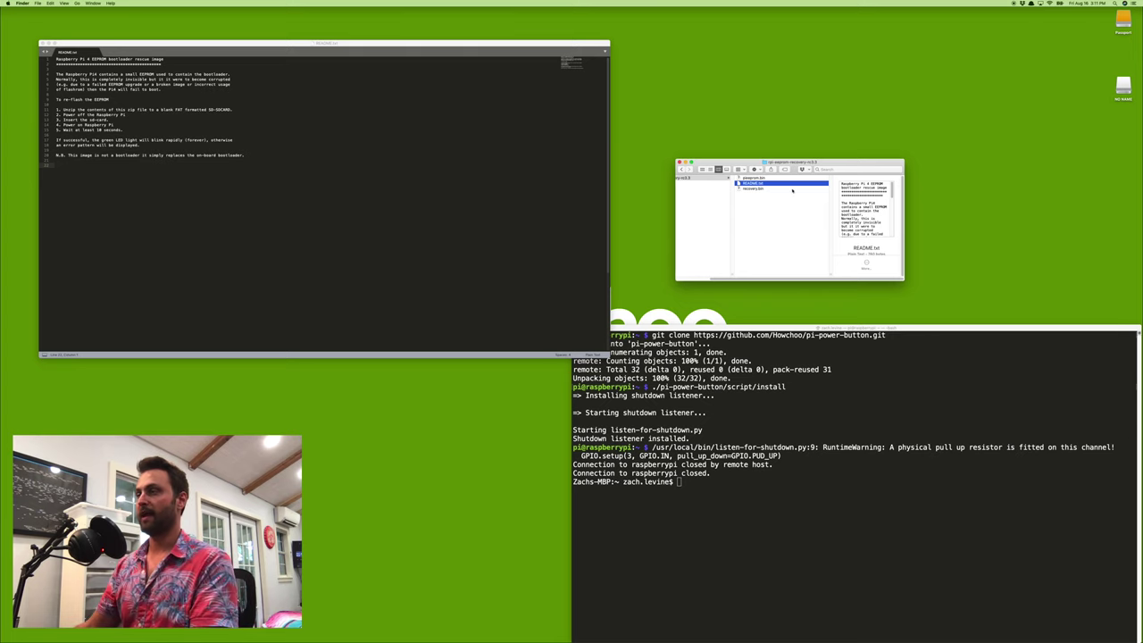
pyautogui.press('super+a')
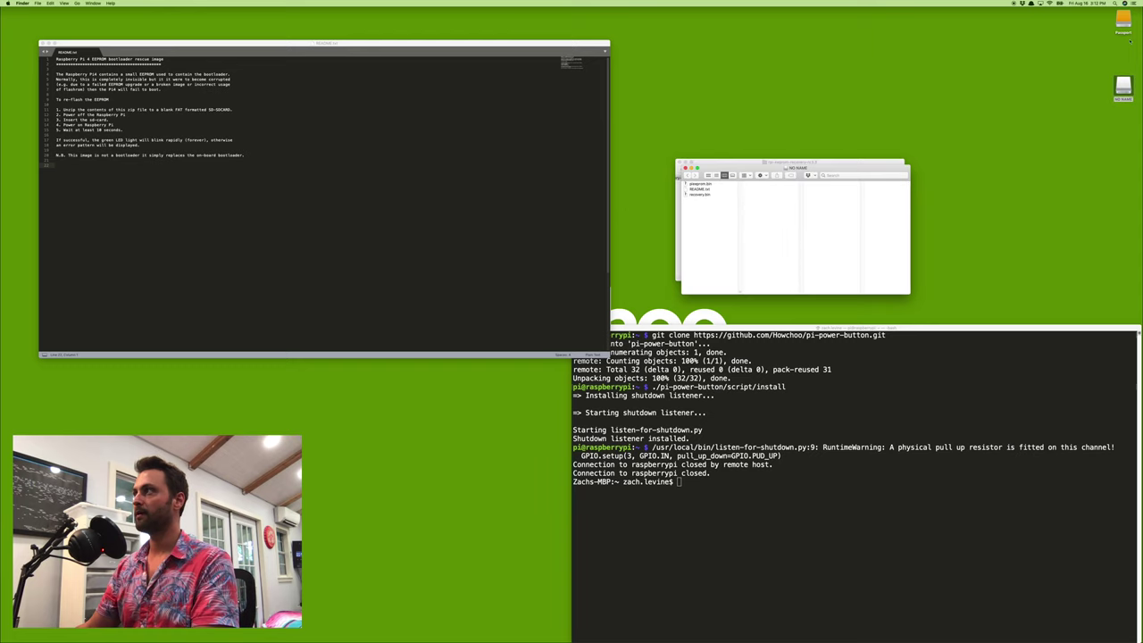
pyautogui.moveTo(1123, 89); pyautogui.dragTo(867, 596)
pyautogui.click(340, 180)
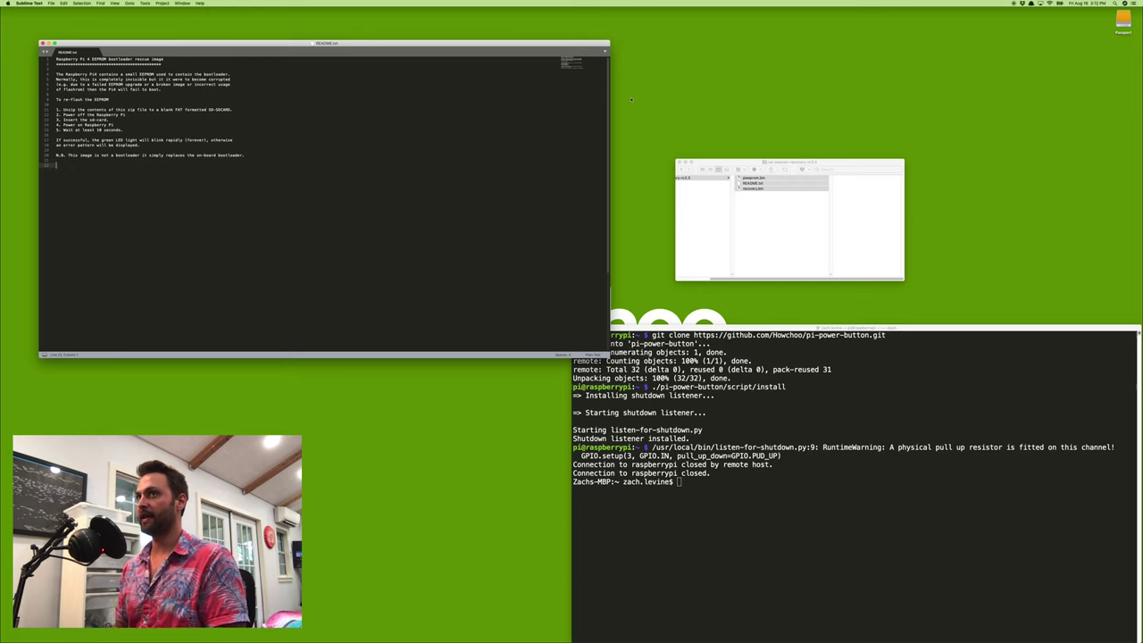
pyautogui.click(779, 228)
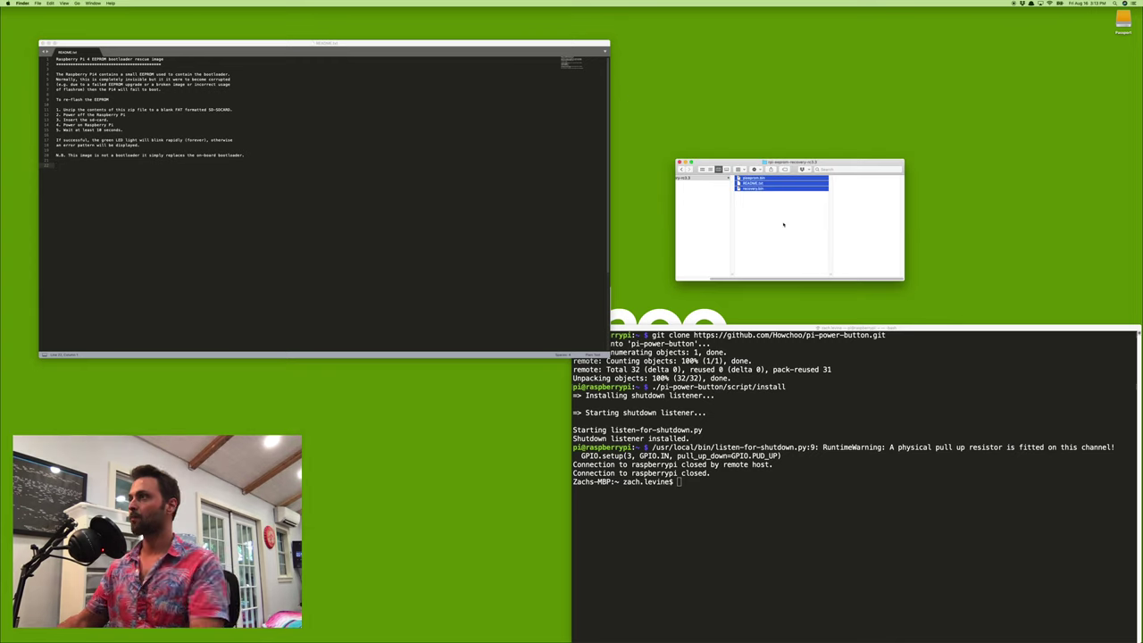